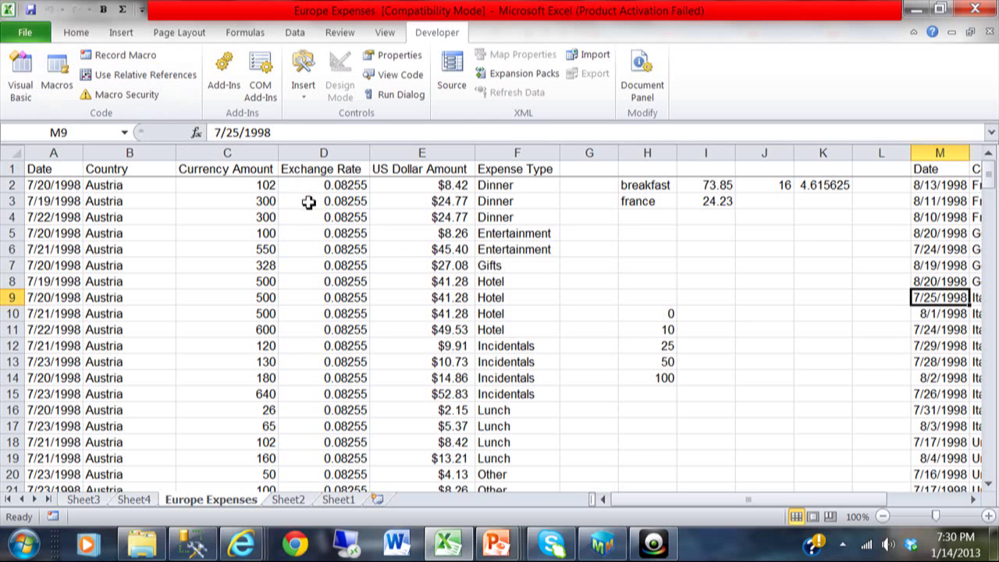
- Enable the Analysis ToolPak add-in through Excel Options, then bring up the Data tab
click(24, 33)
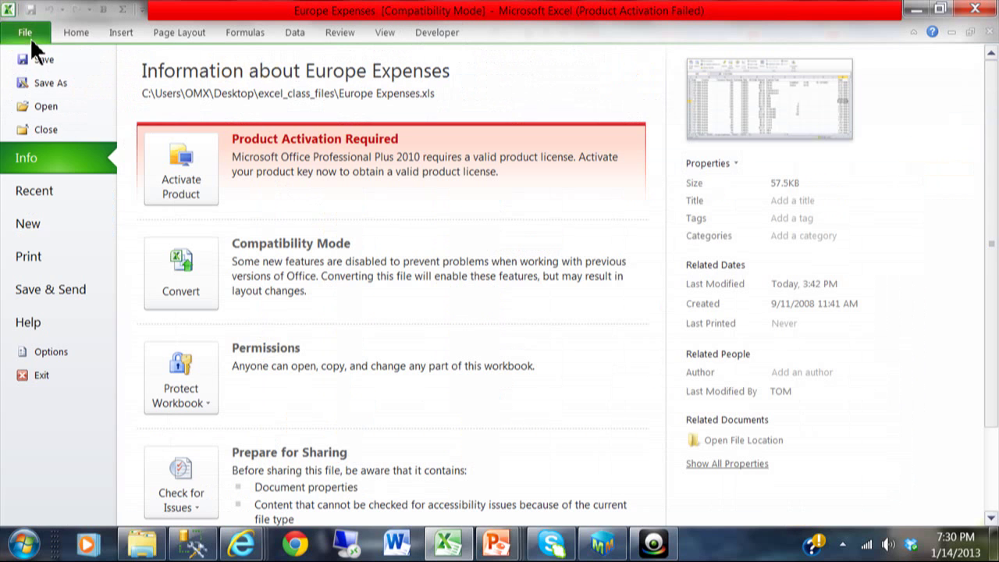
click(65, 355)
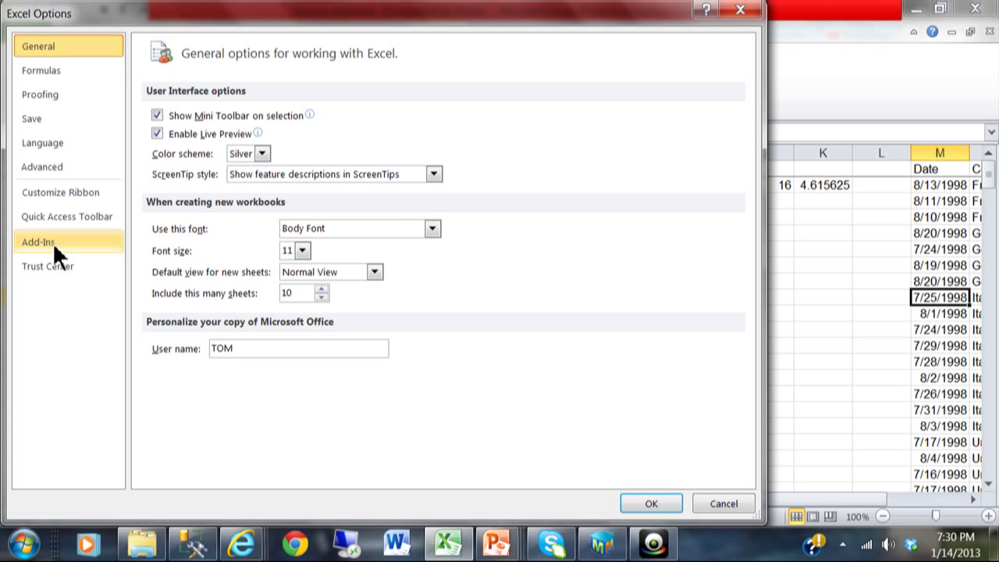
click(52, 242)
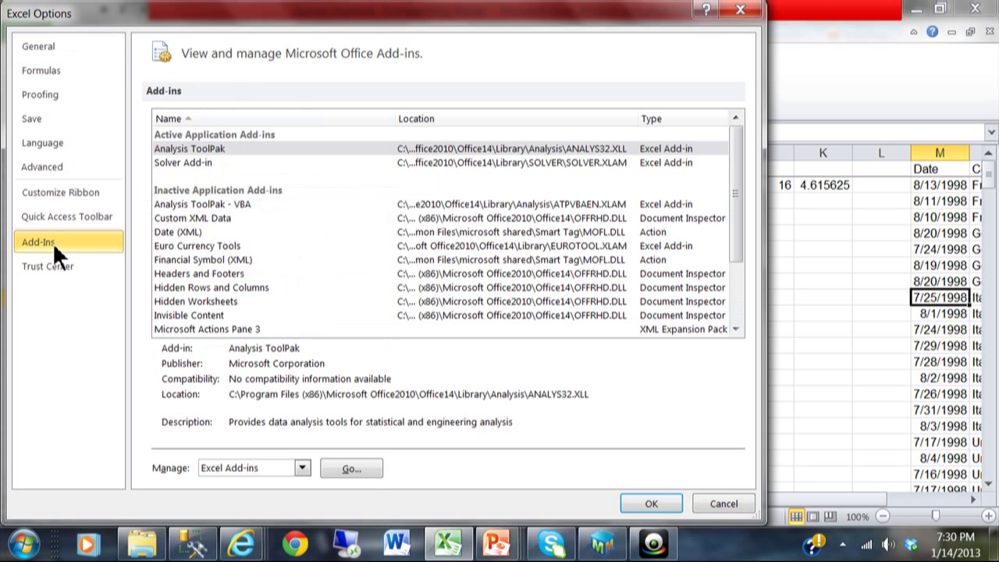
click(349, 468)
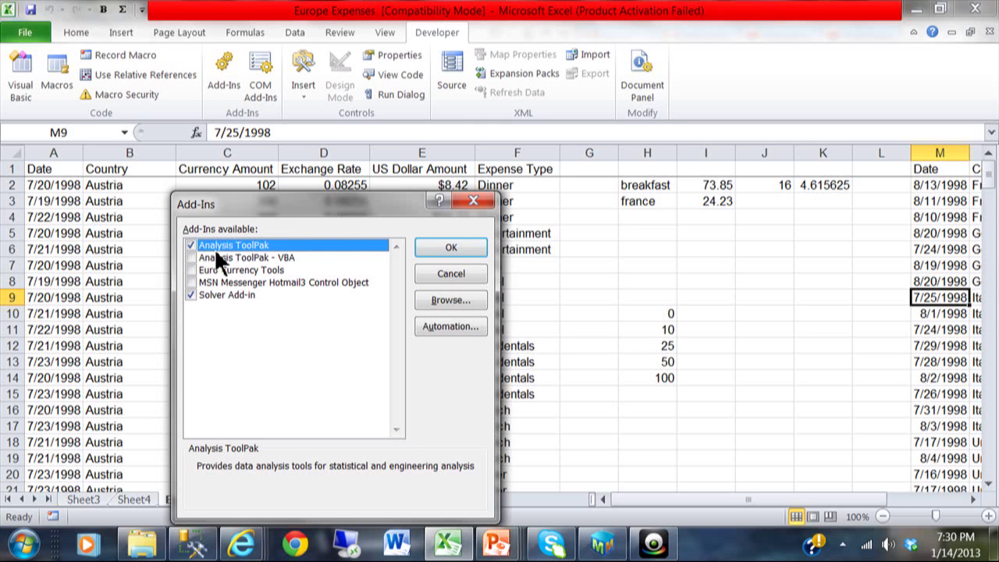
click(447, 250)
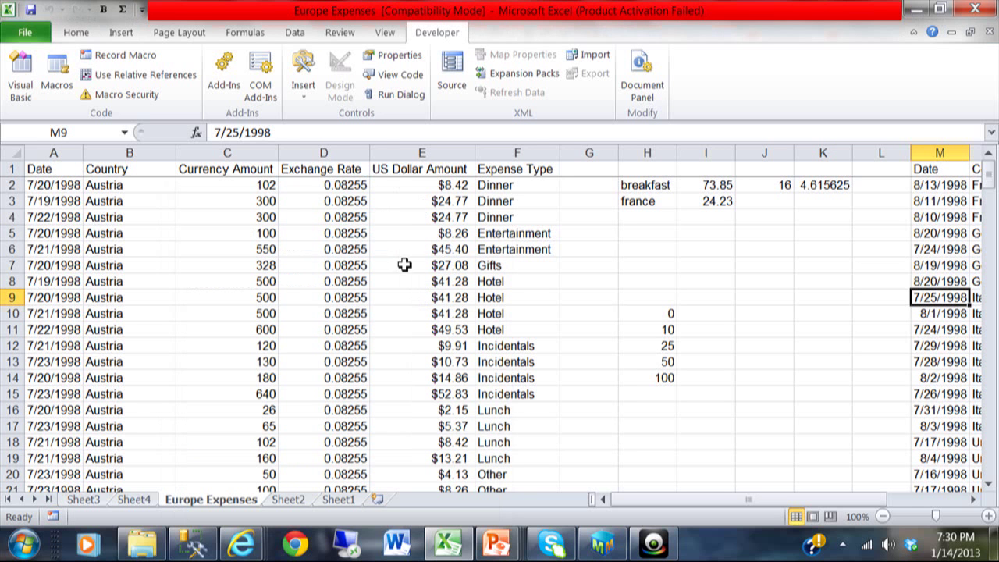
click(118, 36)
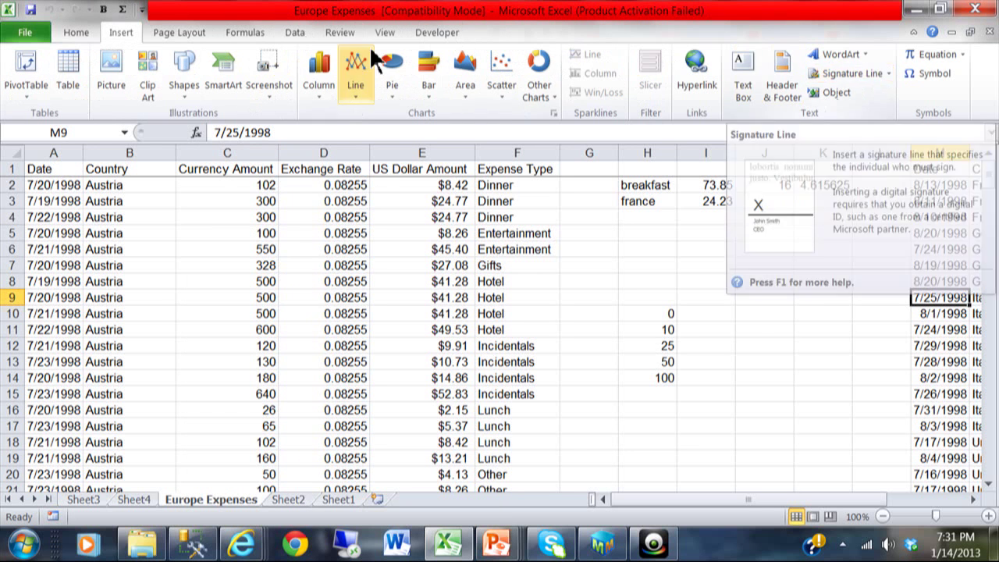
click(290, 36)
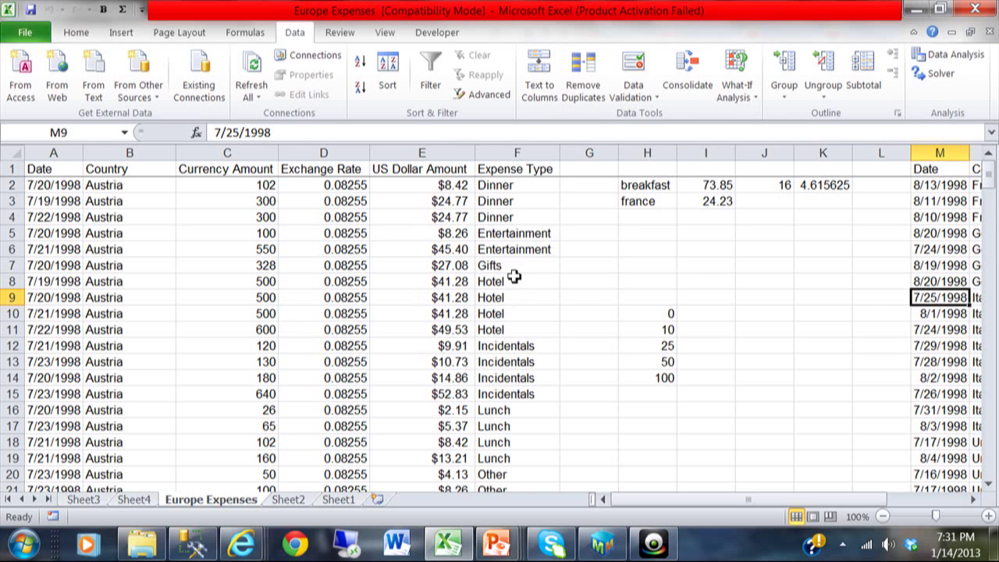
mouse_move(987, 194)
mouse_down()
mouse_move(988, 387)
mouse_move(987, 194)
mouse_up()
click(664, 316)
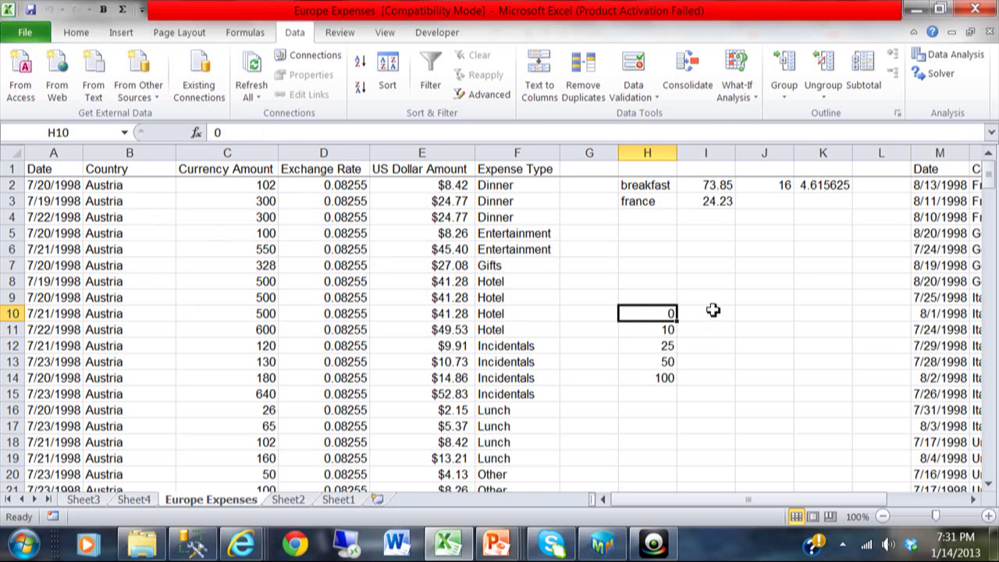
key(Up)
key(Down)
key(Down)
key(Down)
key(Down)
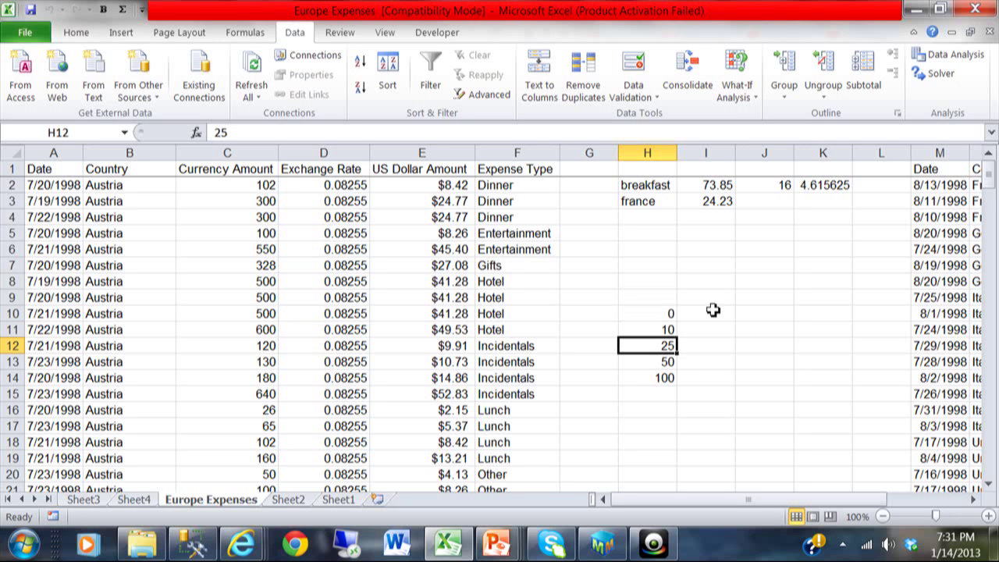
key(Down)
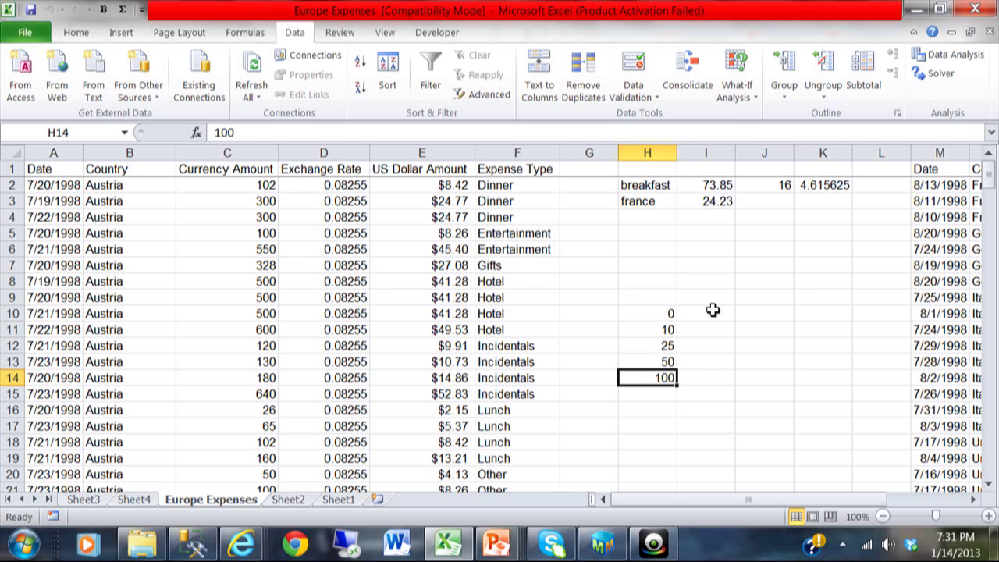
key(Up)
key(Up)
key(Up)
key(Up)
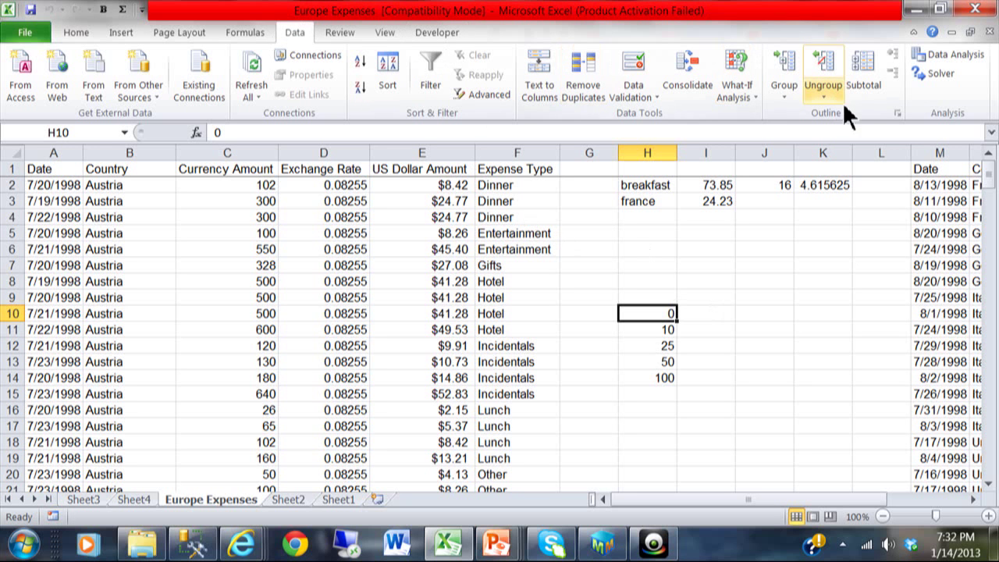
- Choose Histogram from the Data Analysis tools list and open its settings
click(955, 58)
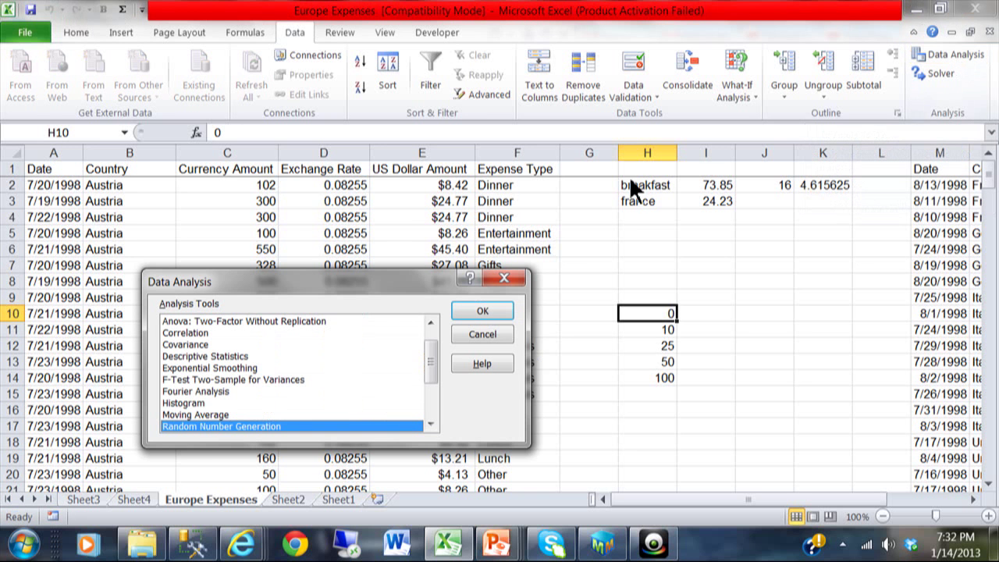
drag(367, 280, 807, 84)
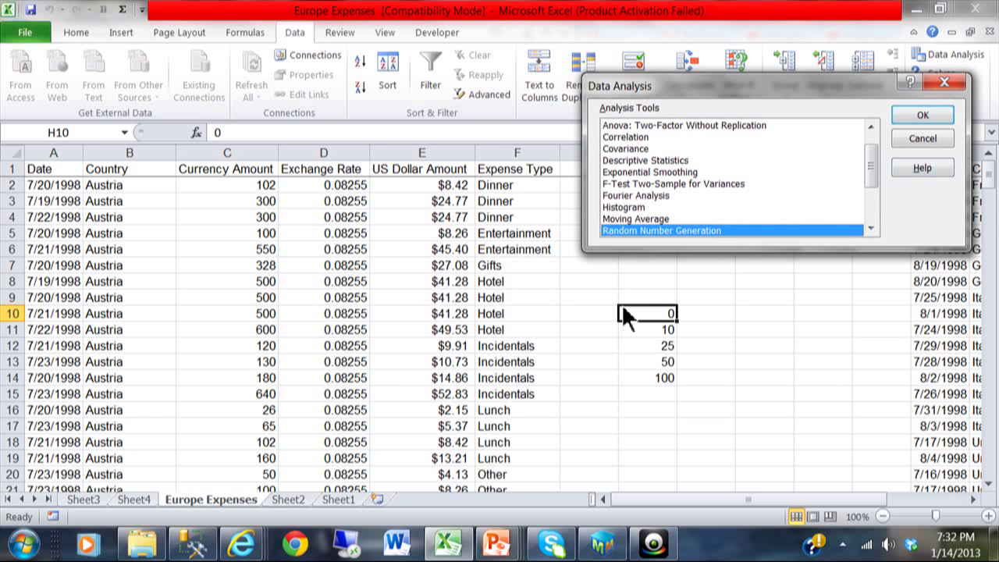
click(625, 208)
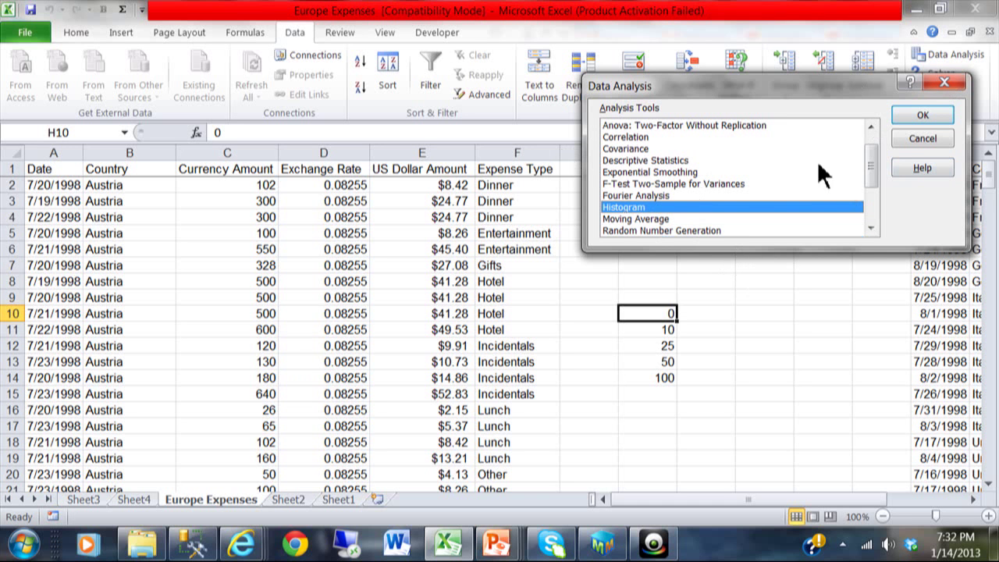
click(923, 113)
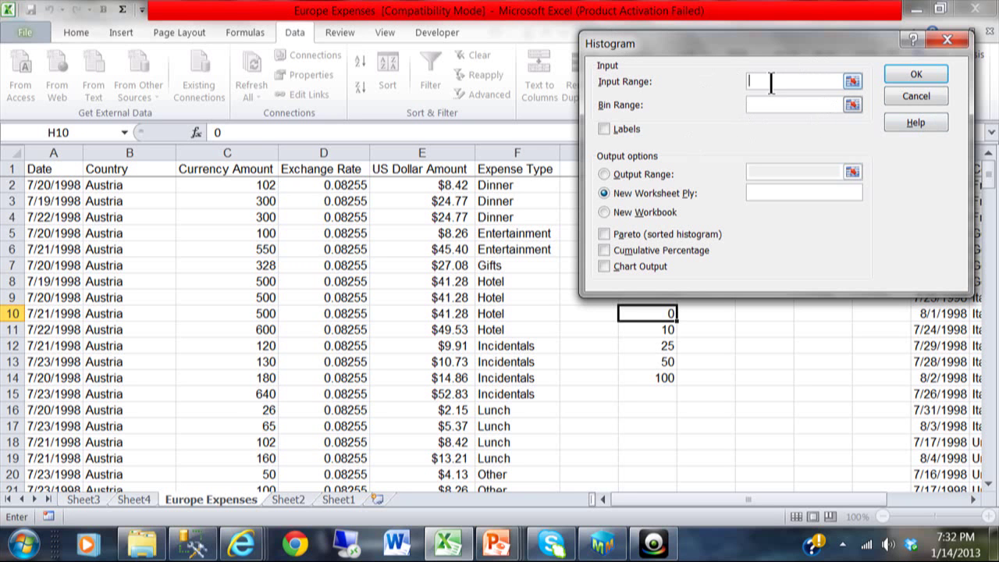
- Use column E as input and H10:H14 as bins, with Labels and Chart Output checked
click(419, 154)
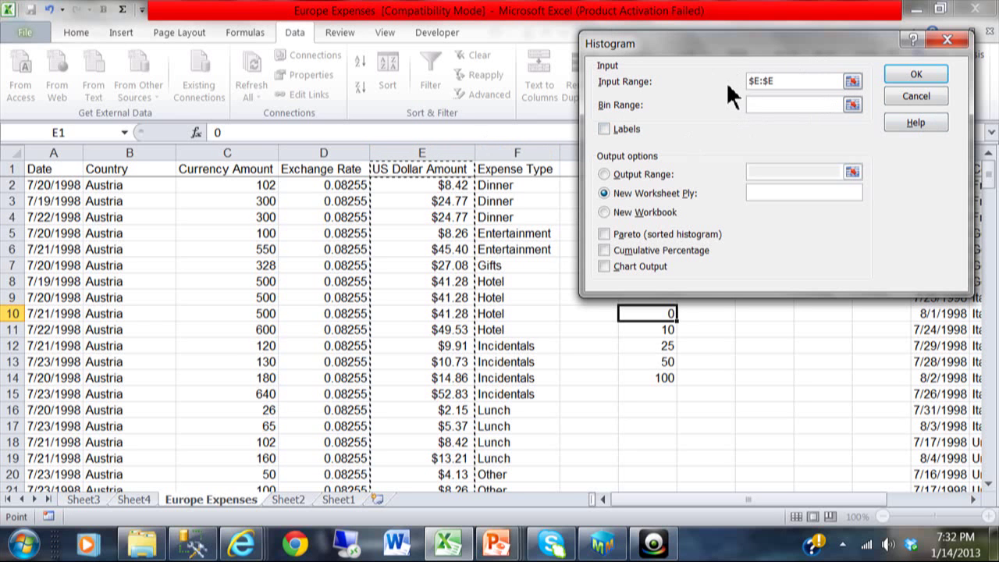
click(775, 105)
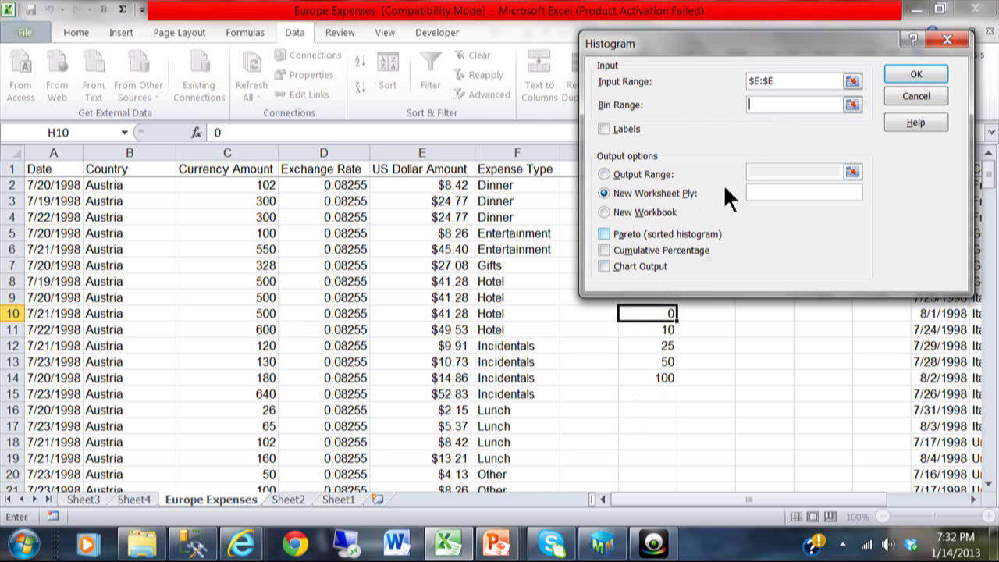
drag(651, 313, 648, 379)
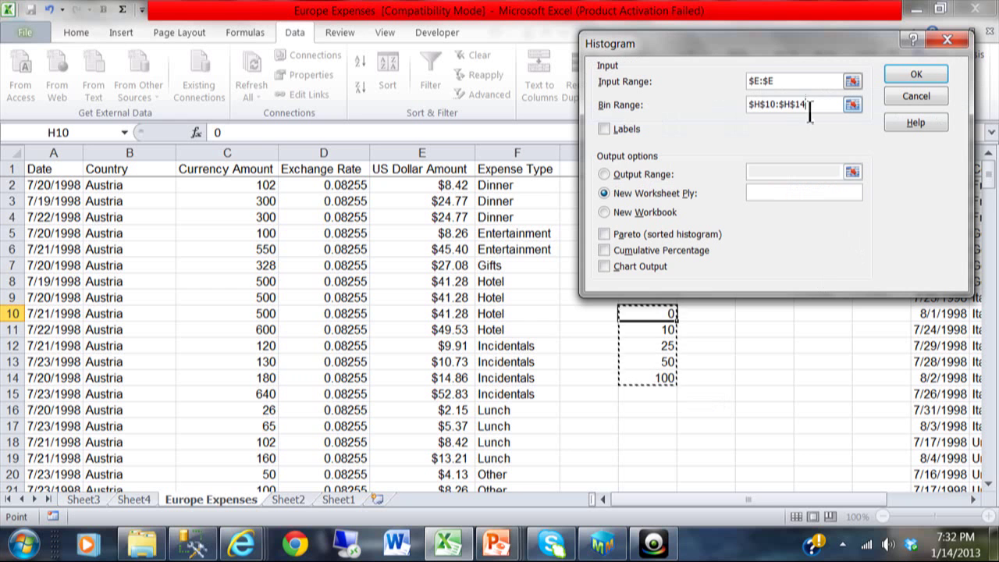
click(605, 130)
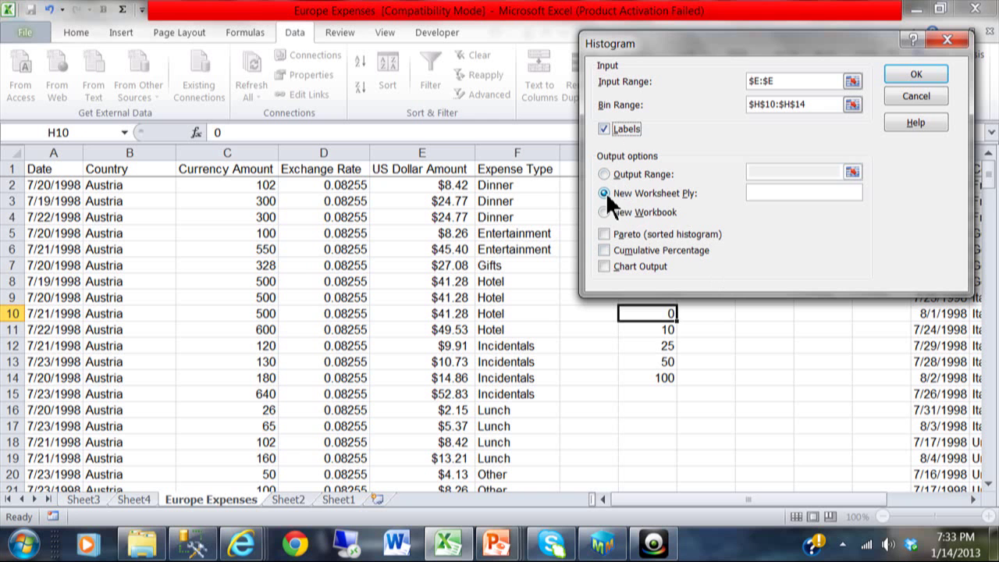
click(603, 266)
- Correct the input range reference to $E:$E
click(770, 81)
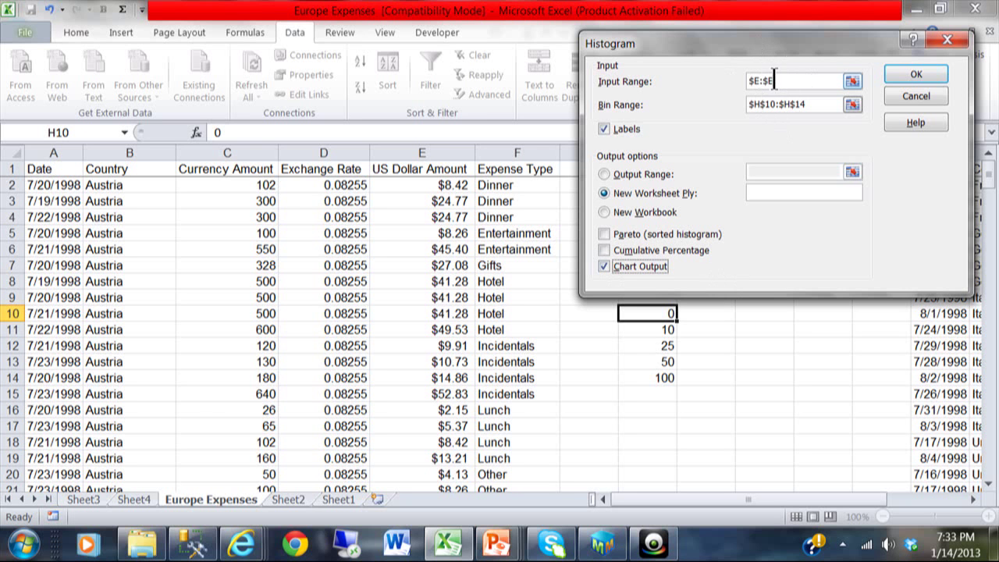
key(BackSpace)
text(E)
drag(807, 39, 557, 140)
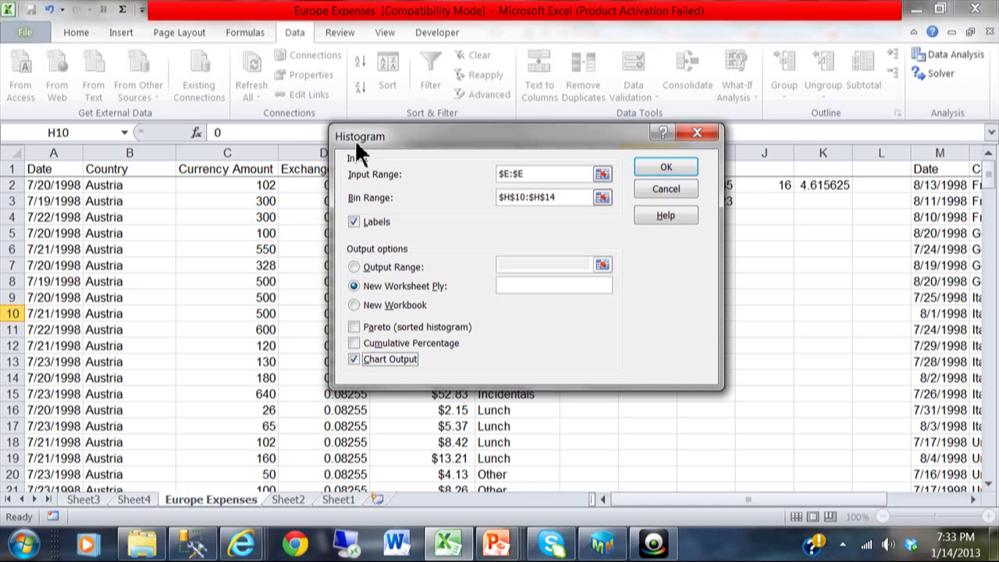
- Generate the histogram on Sheet5, review bin frequencies 106, 43, 47, 13, 0, and select the chart
click(665, 168)
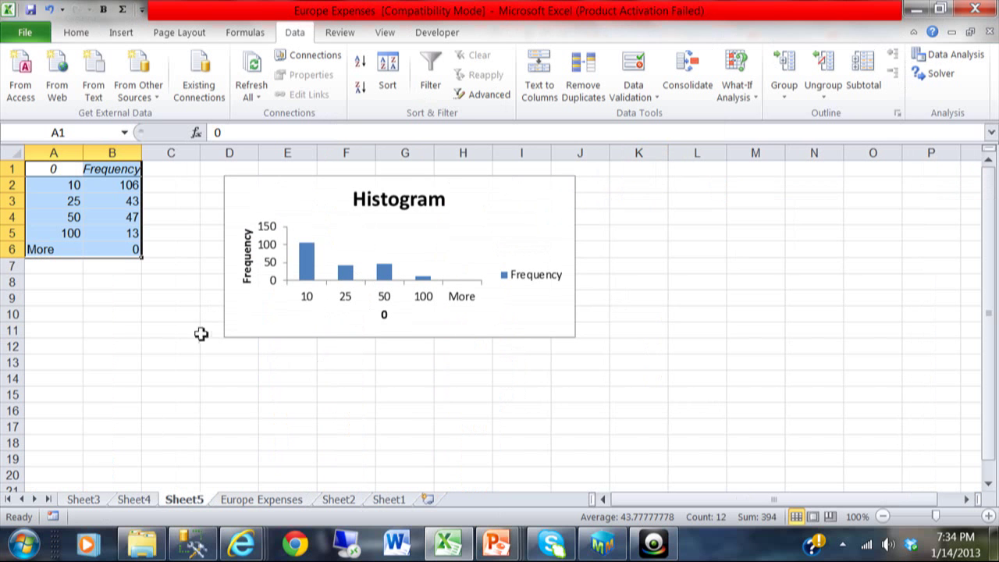
click(113, 186)
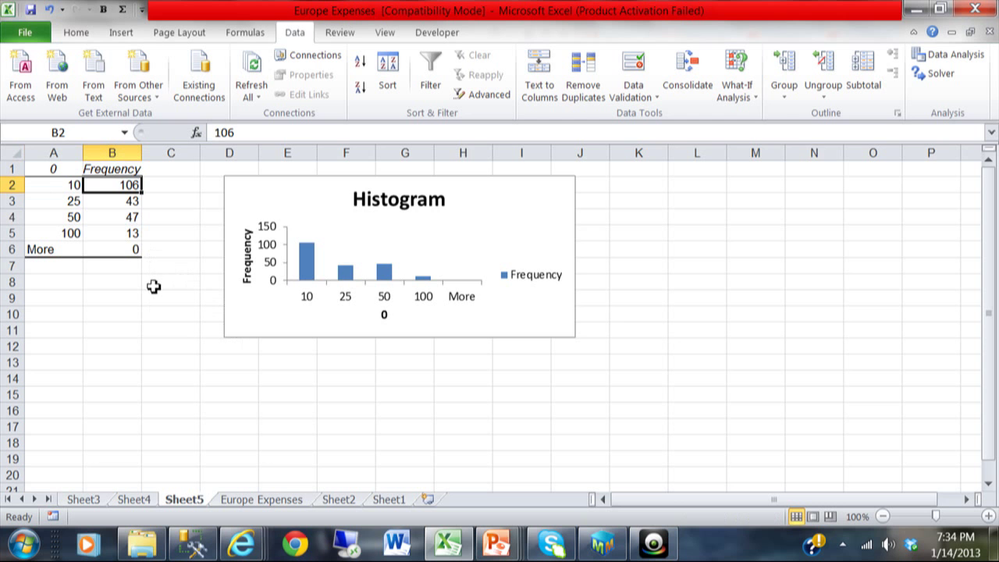
key(Down)
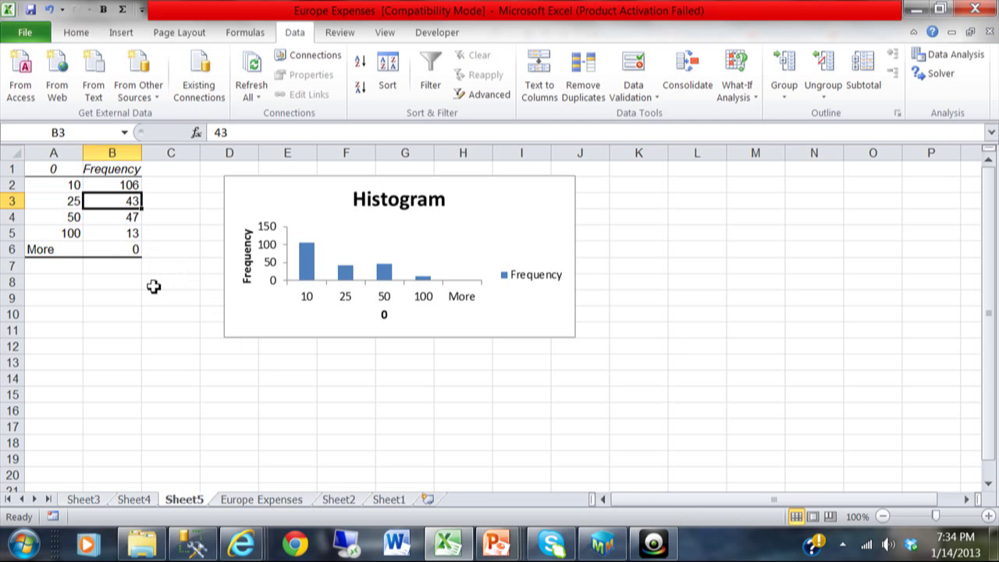
key(Down)
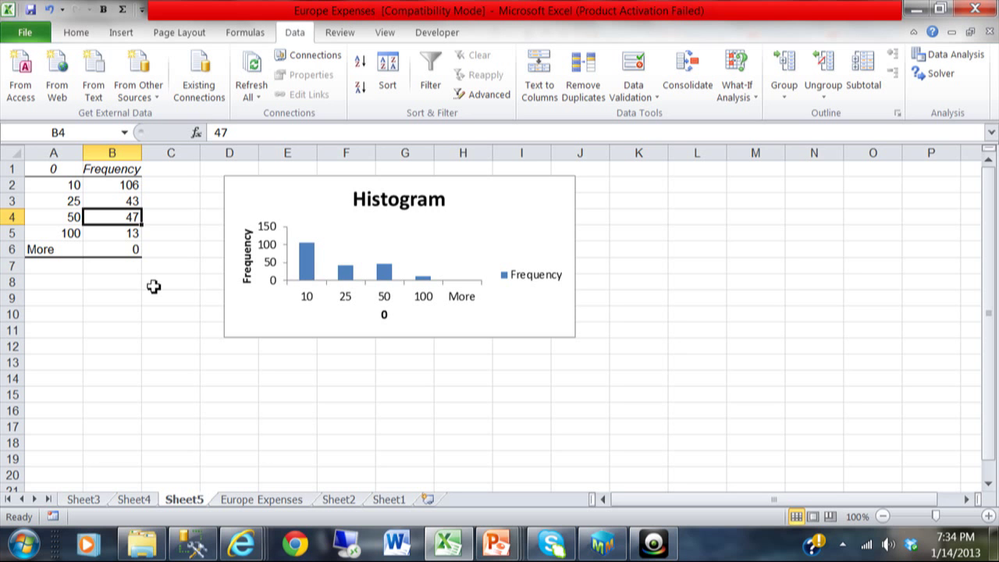
key(Down)
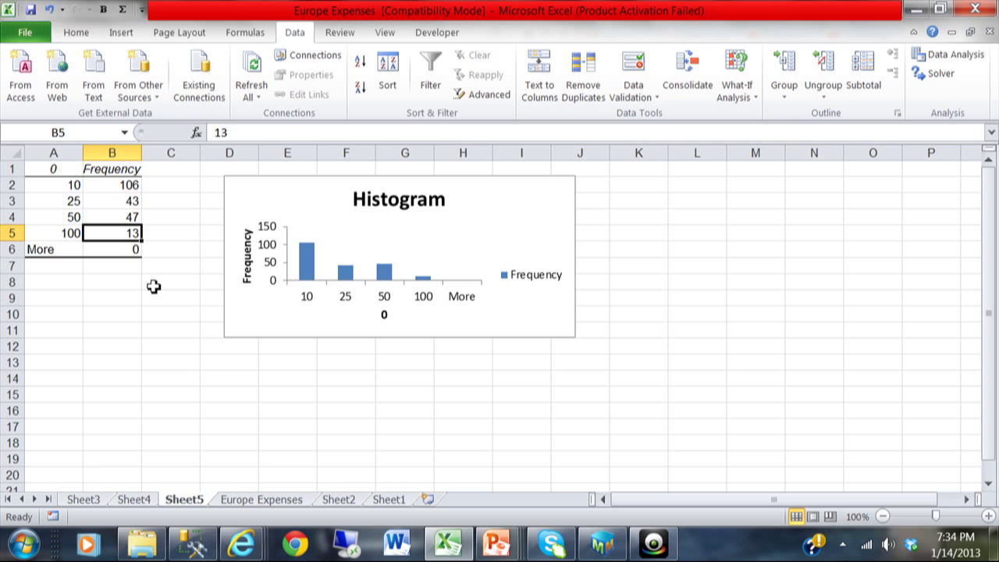
key(Down)
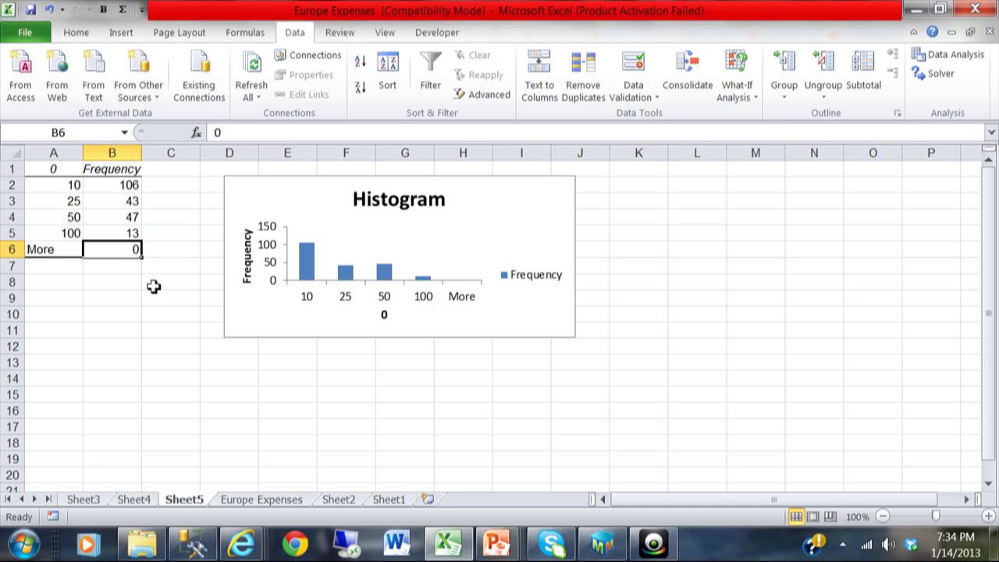
key(Left)
key(Right)
click(400, 262)
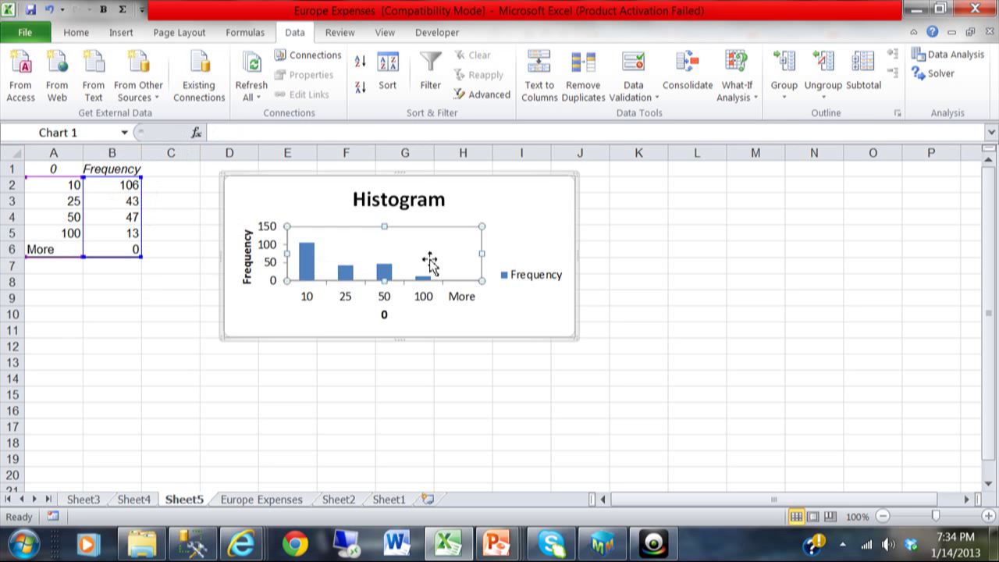